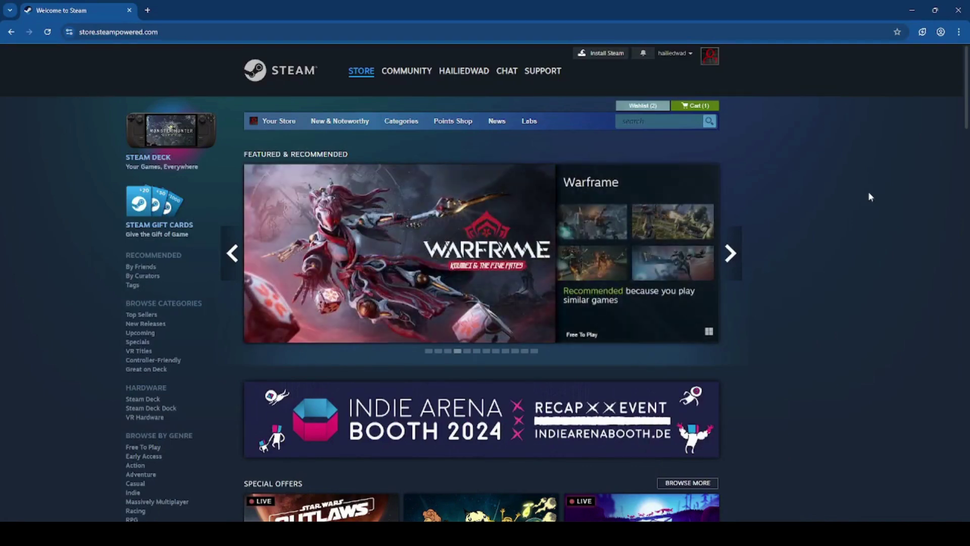
Go to Account details from the account name menu and scroll to Account Security.
left_click(686, 58)
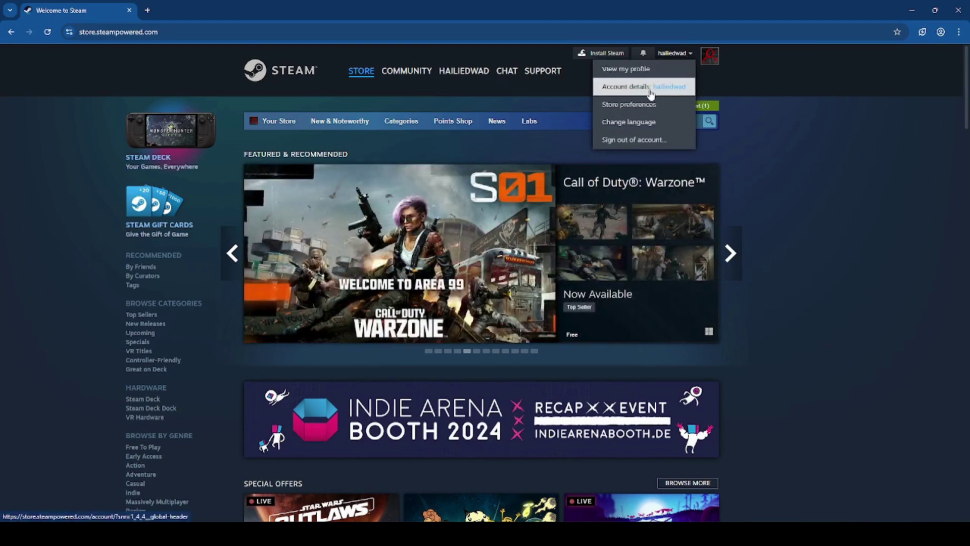
left_click(649, 89)
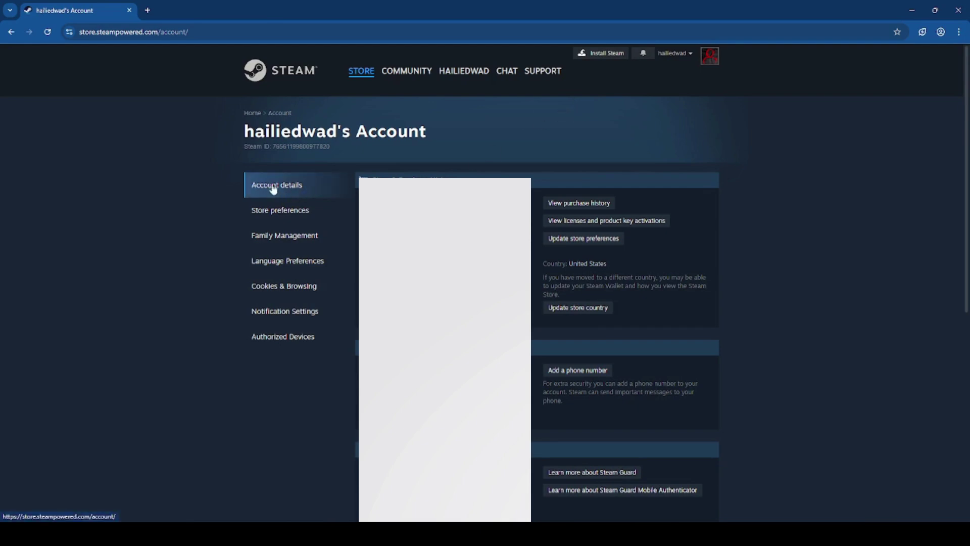
scroll(390, 309, "down", 4)
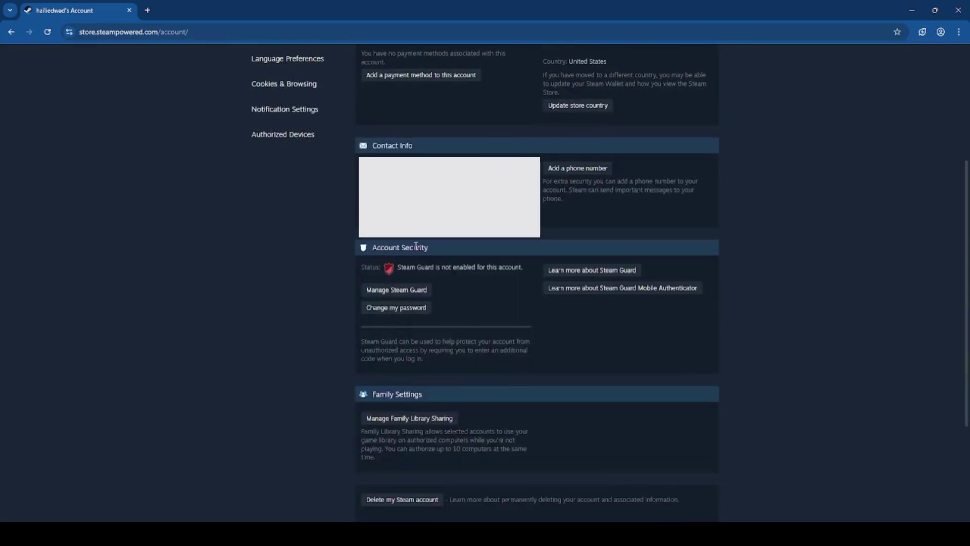
Start Change my password, get a verification code by email, enter it and continue.
left_click(396, 311)
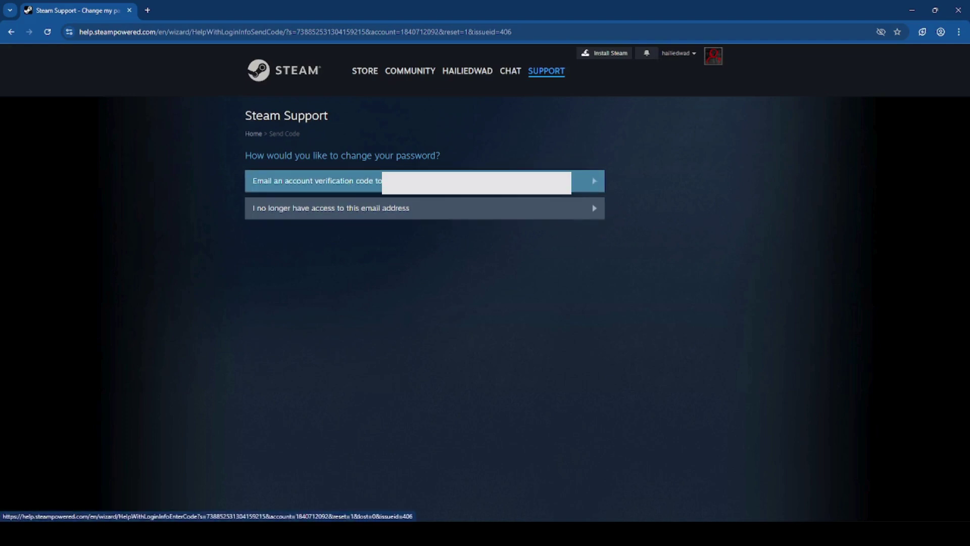
left_click(438, 181)
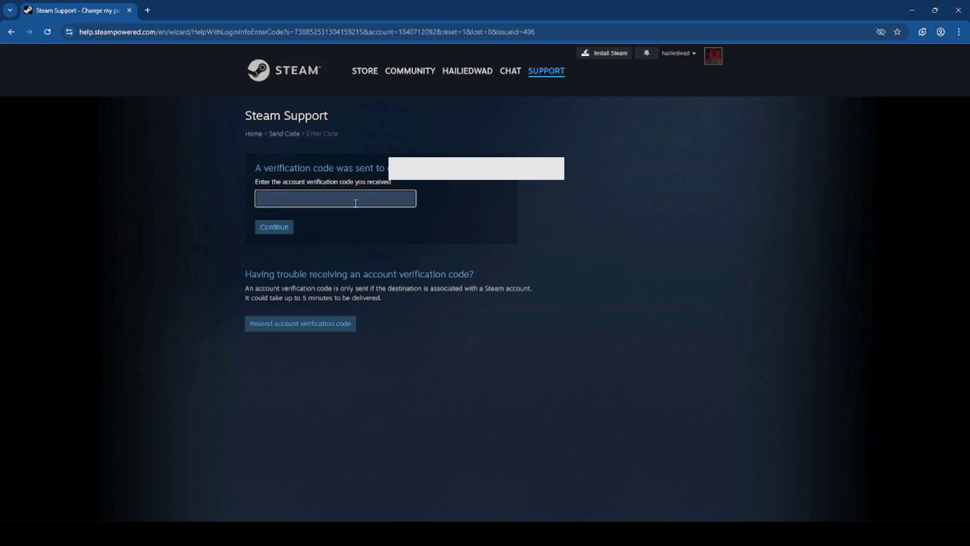
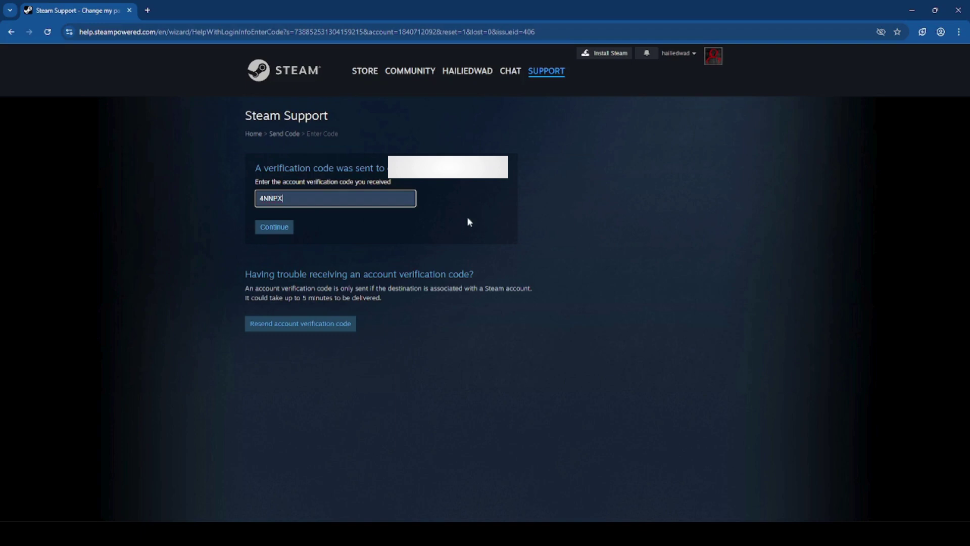
left_click(279, 232)
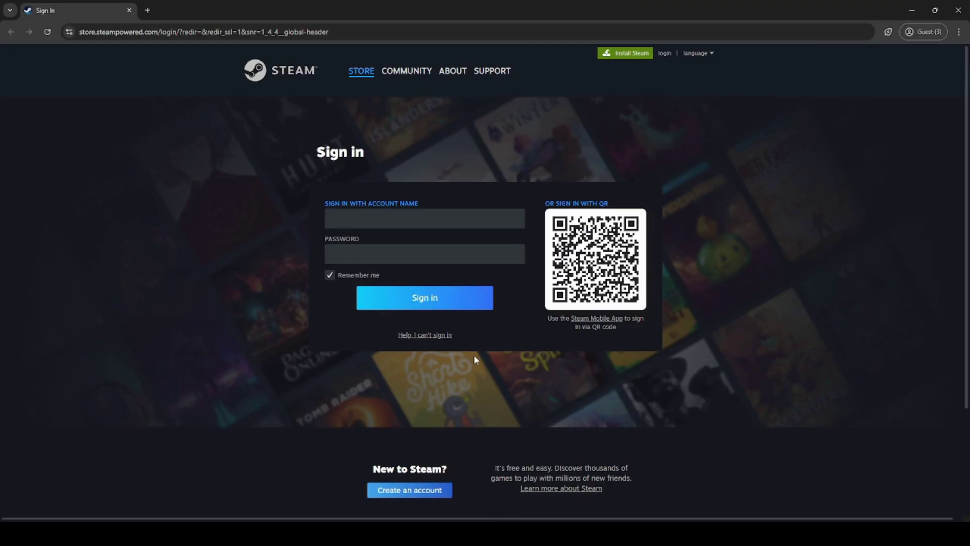
Choose 'I forgot my Steam Account name or password', pass reCAPTCHA, and search by email.
left_click(433, 335)
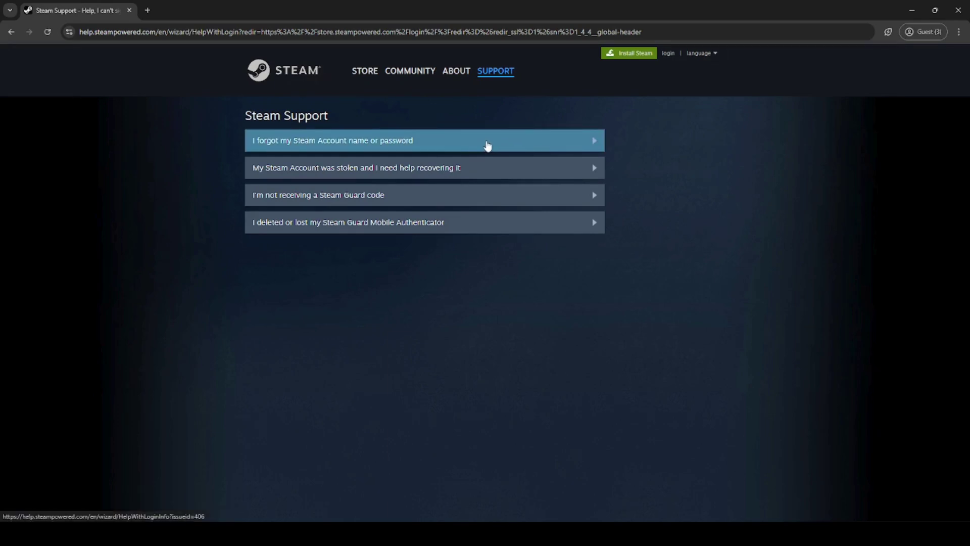
left_click(487, 145)
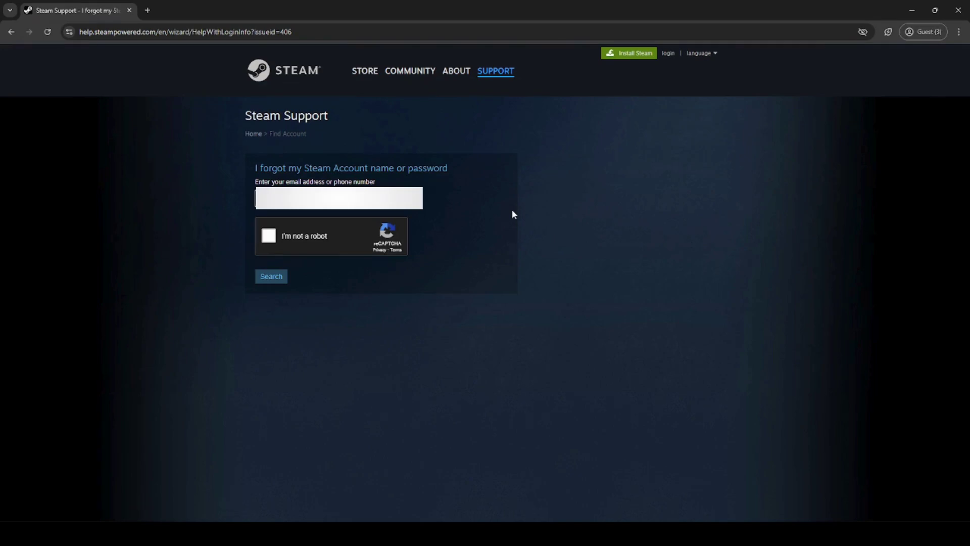
left_click(297, 245)
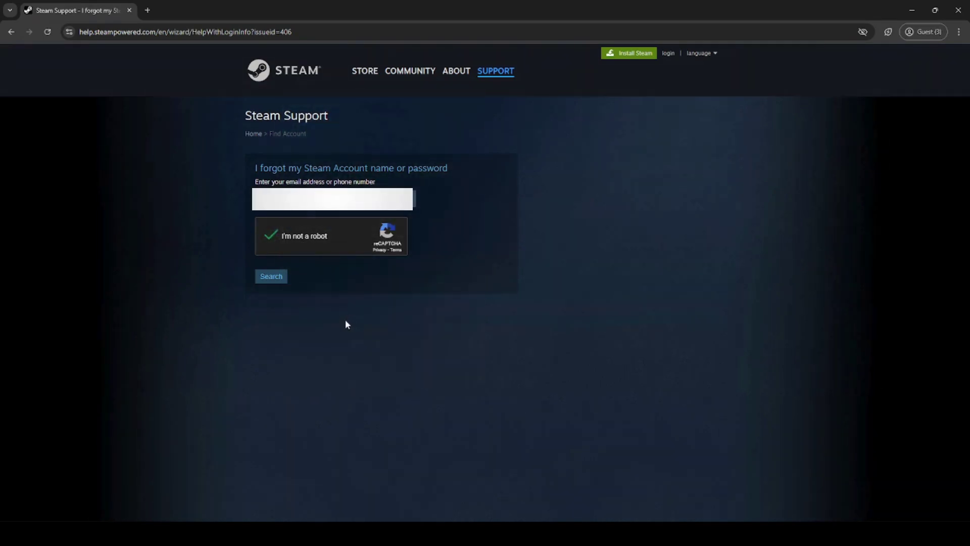
left_click(275, 279)
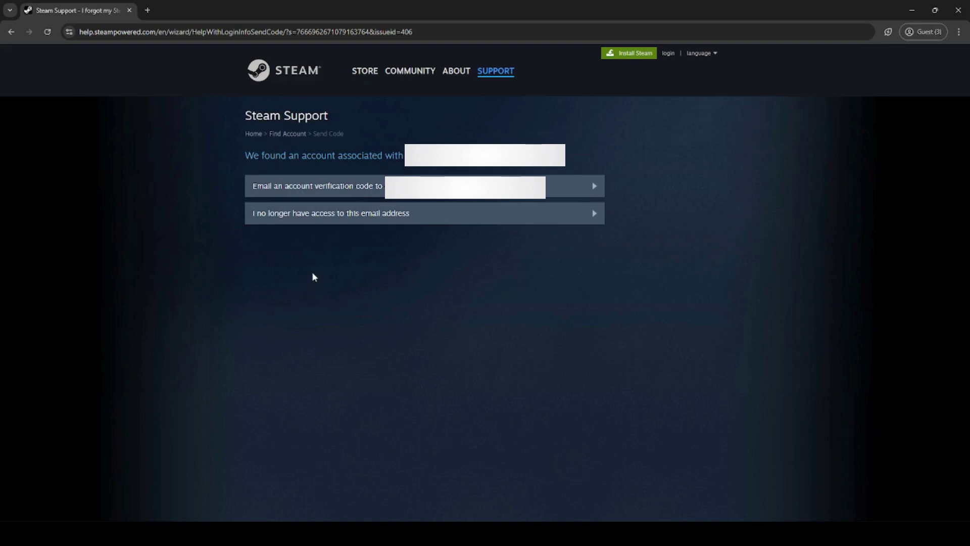
Request the emailed code, verify the Steam Account Recovery email's sender, then Resume Recovery.
left_click(312, 188)
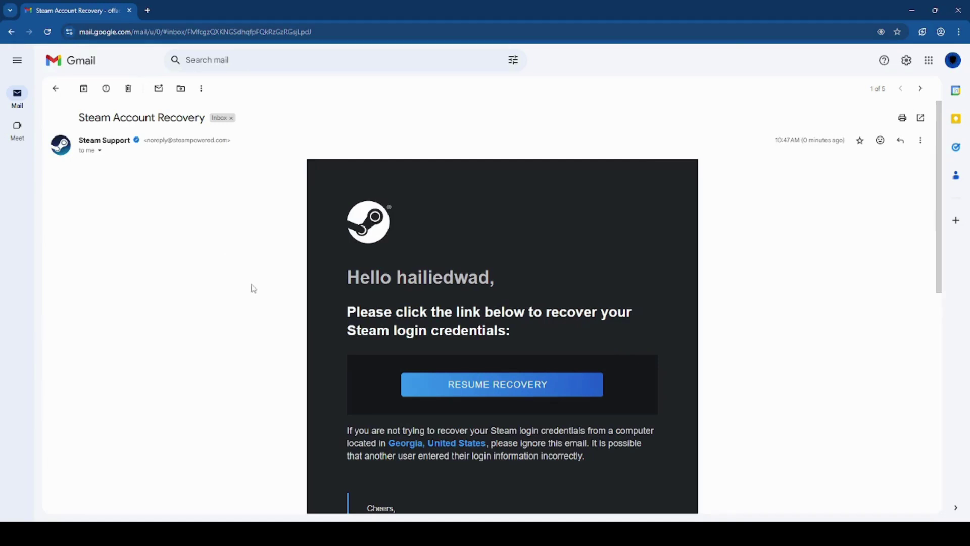
left_click_drag(148, 140, 228, 140)
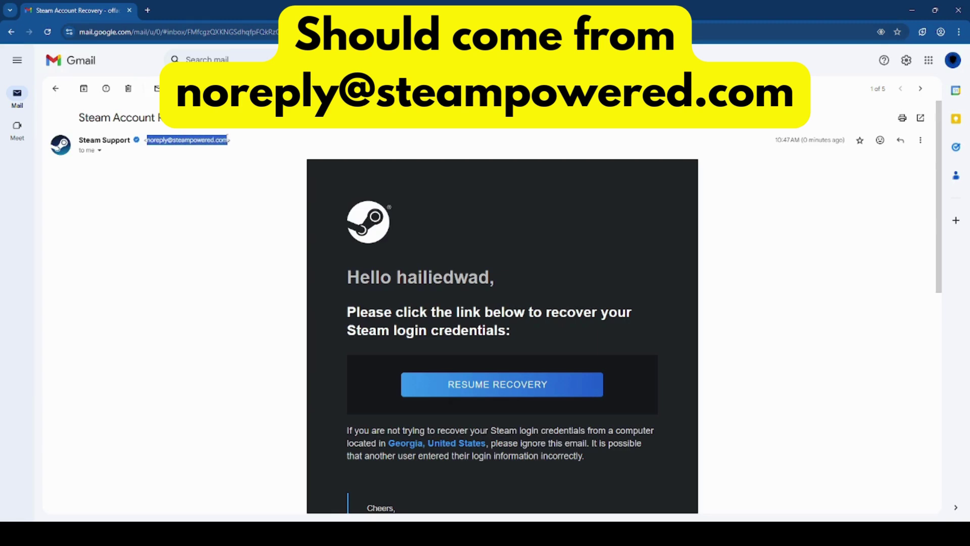
left_click(260, 170)
scroll(440, 262, "down", 2)
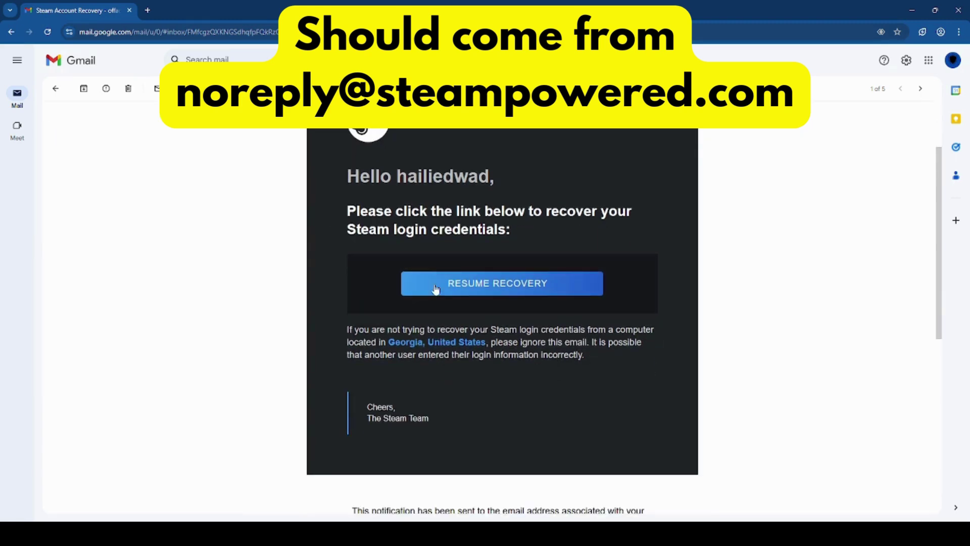
scroll(433, 283, "up", 2)
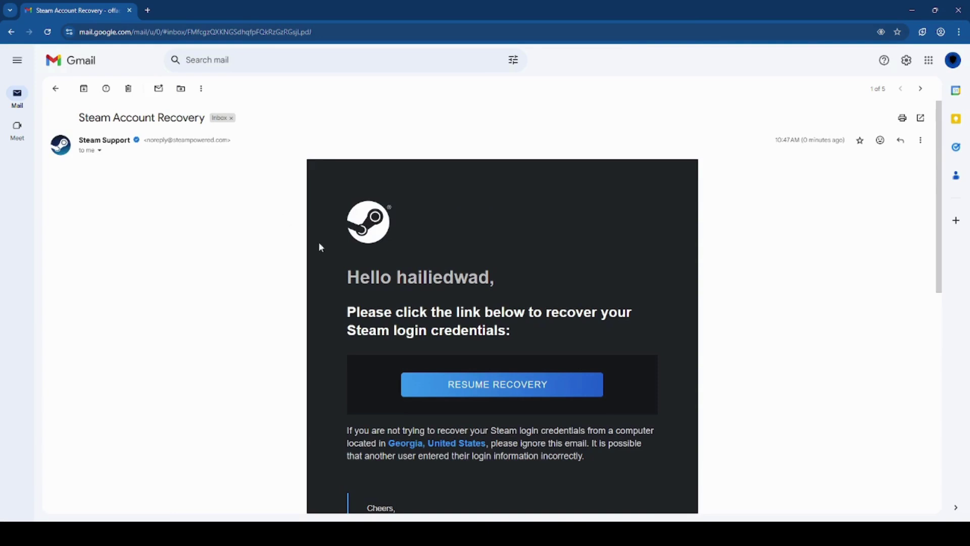
left_click(467, 390)
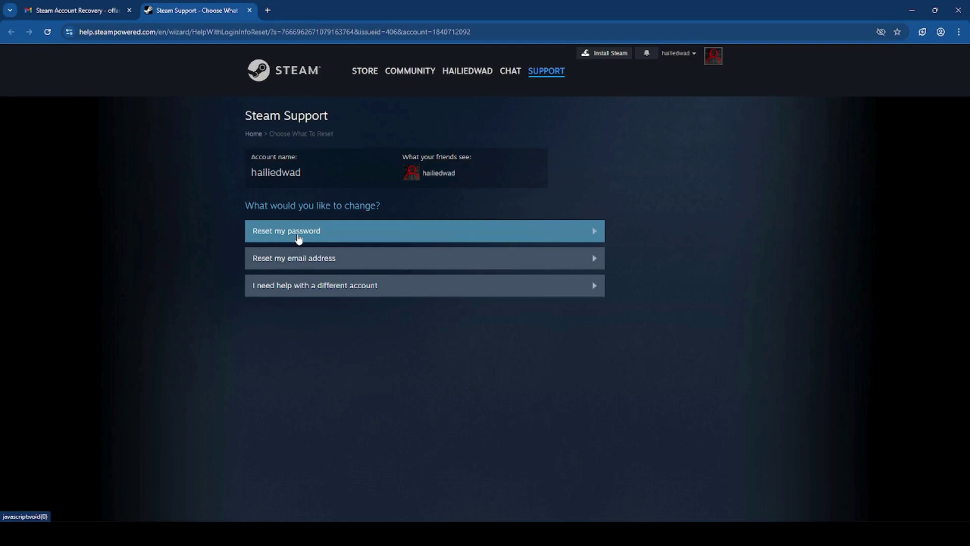
Choose Reset my password on the What would you like to change page.
left_click(299, 234)
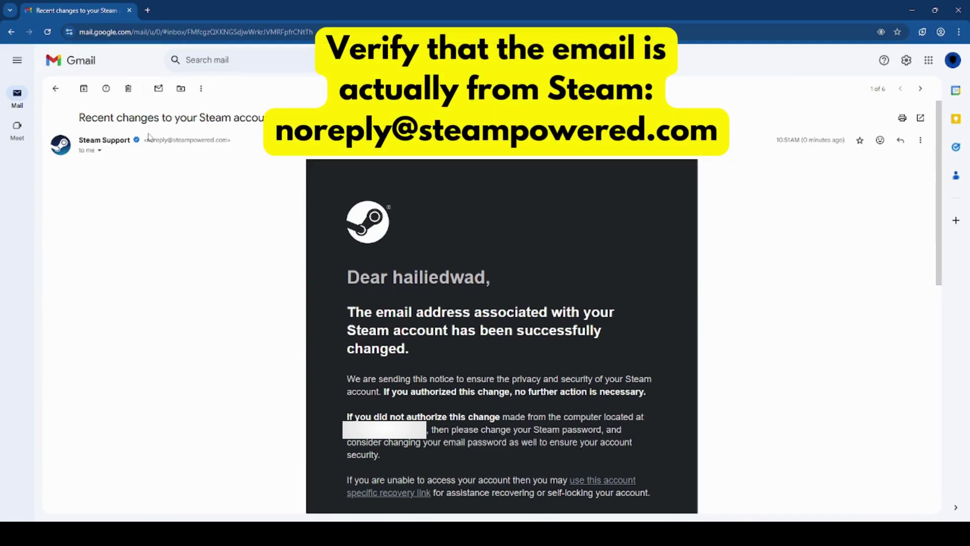
left_click_drag(147, 141, 226, 141)
left_click(225, 142)
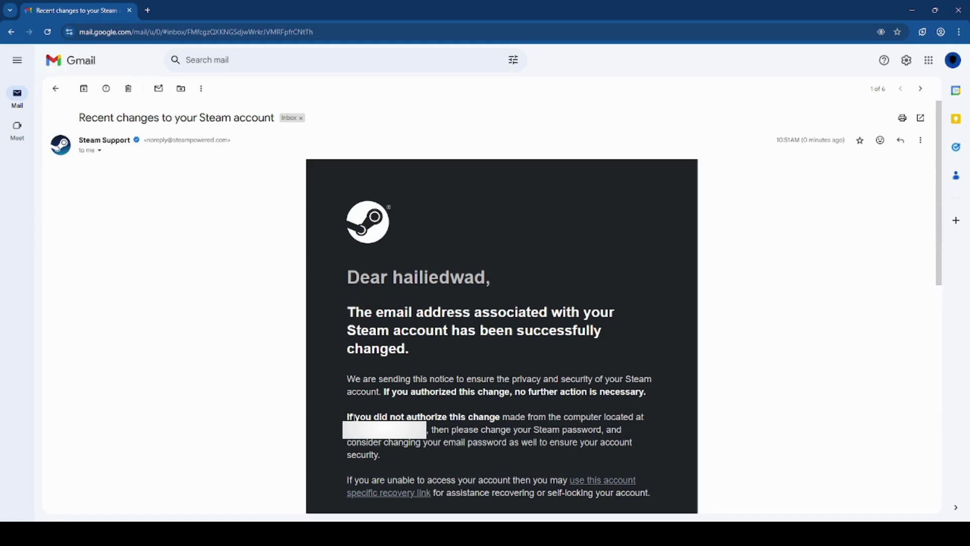
scroll(448, 415, "down", 1)
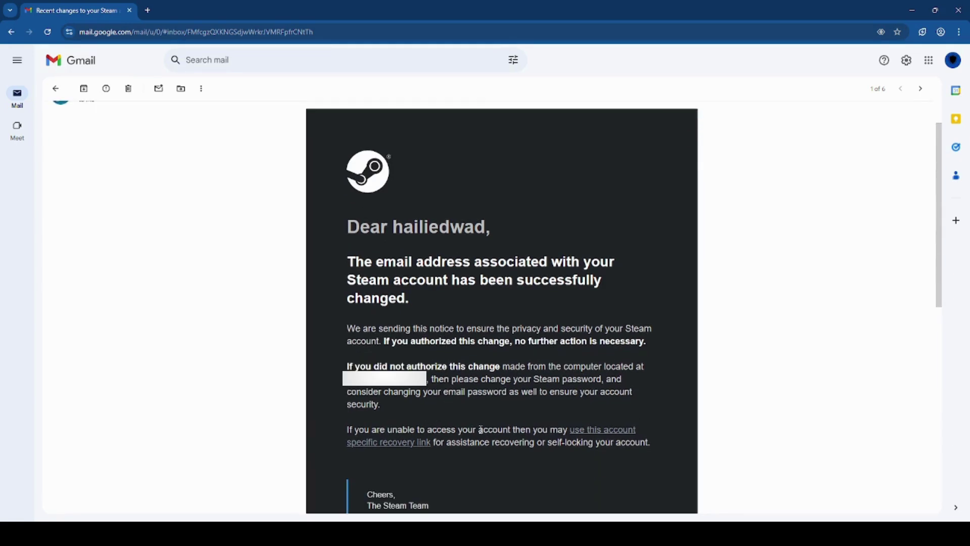
Follow the recovery link, confirm 'I'm secured', and choose 'I no longer have access to this email address'.
left_click(385, 450)
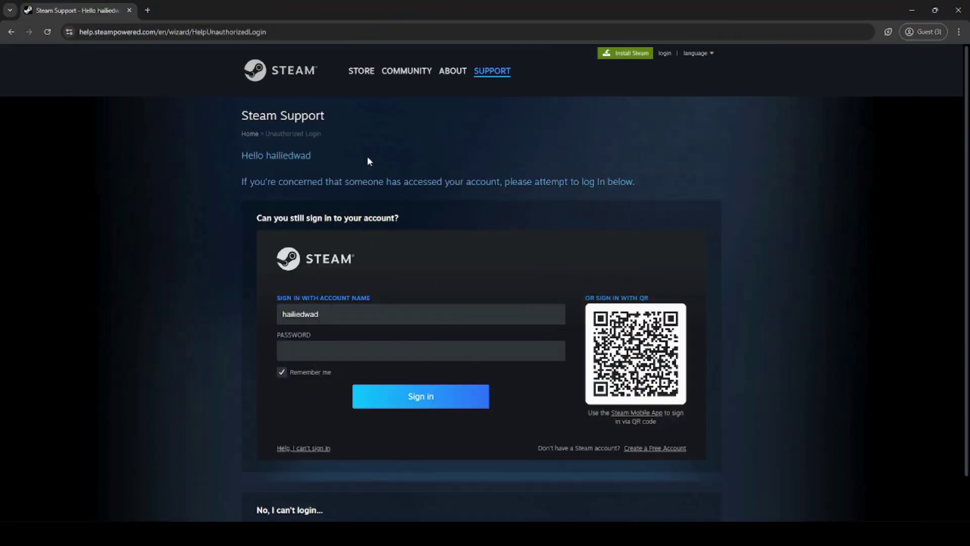
scroll(310, 161, "down", 1)
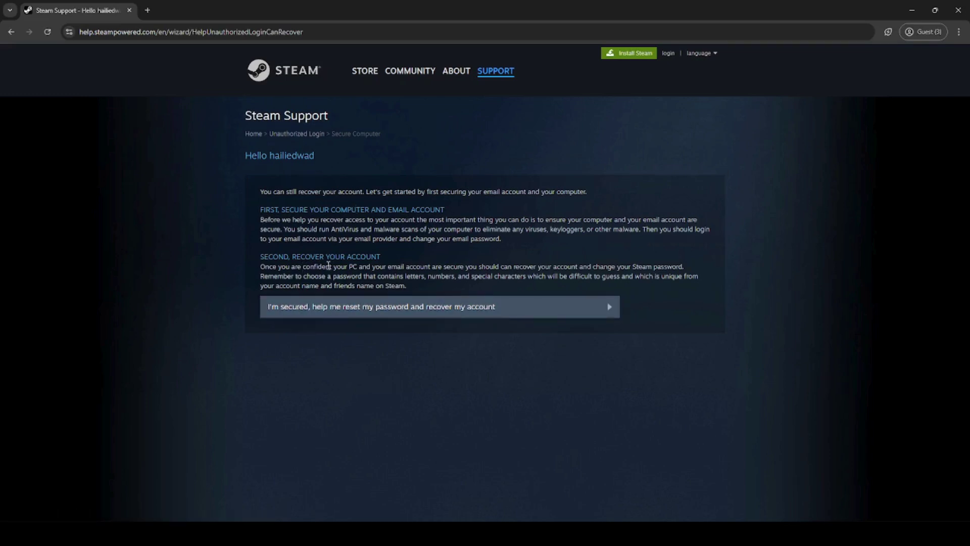
left_click(303, 309)
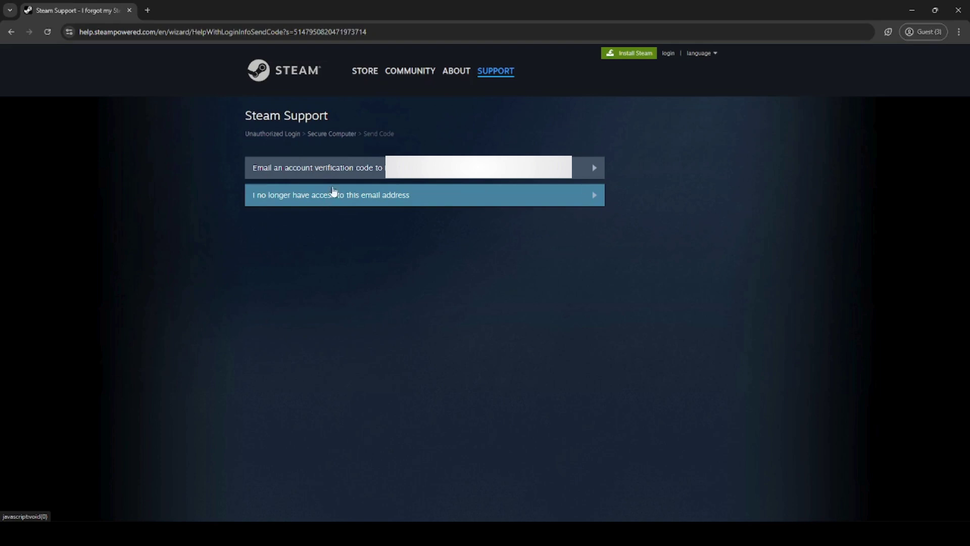
left_click(361, 191)
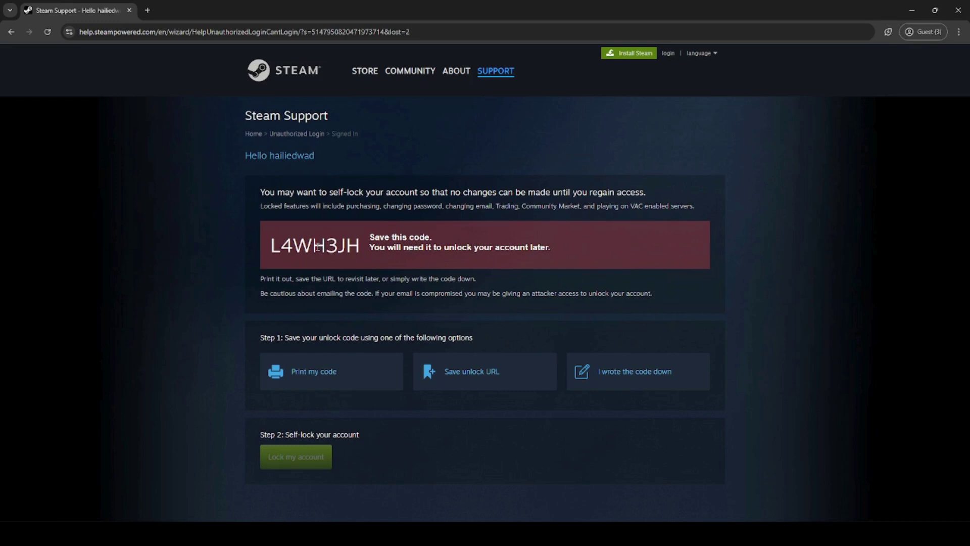
Copy the unlock code, confirm 'I wrote the code down', and click Lock my account.
double_click(317, 246)
left_click(364, 291)
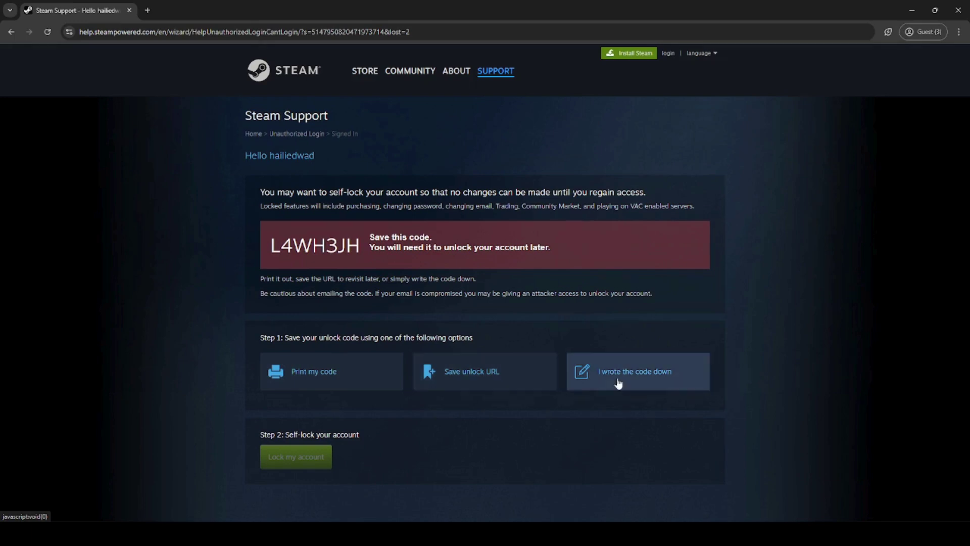
left_click(621, 374)
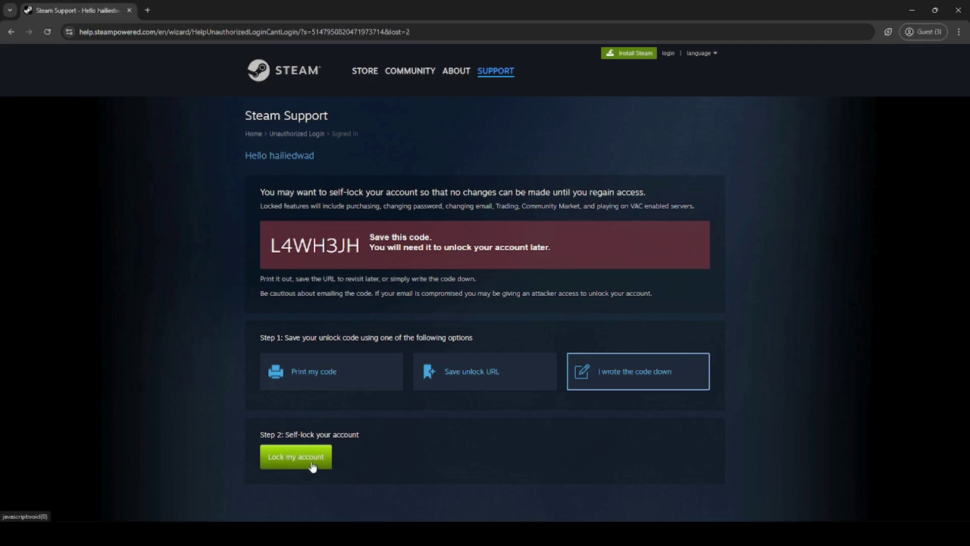
left_click(311, 462)
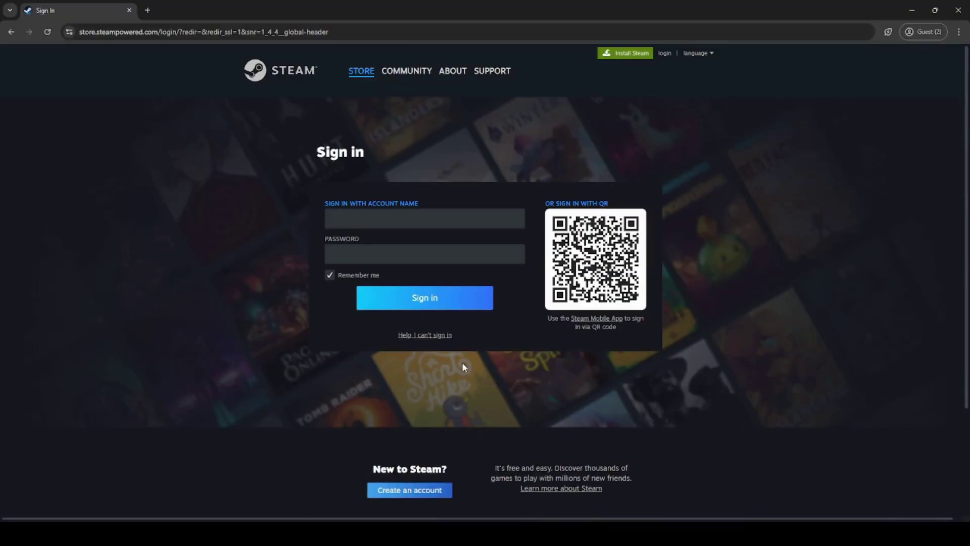
Open the forgotten account name or password help and switch to searching by account name.
left_click(438, 336)
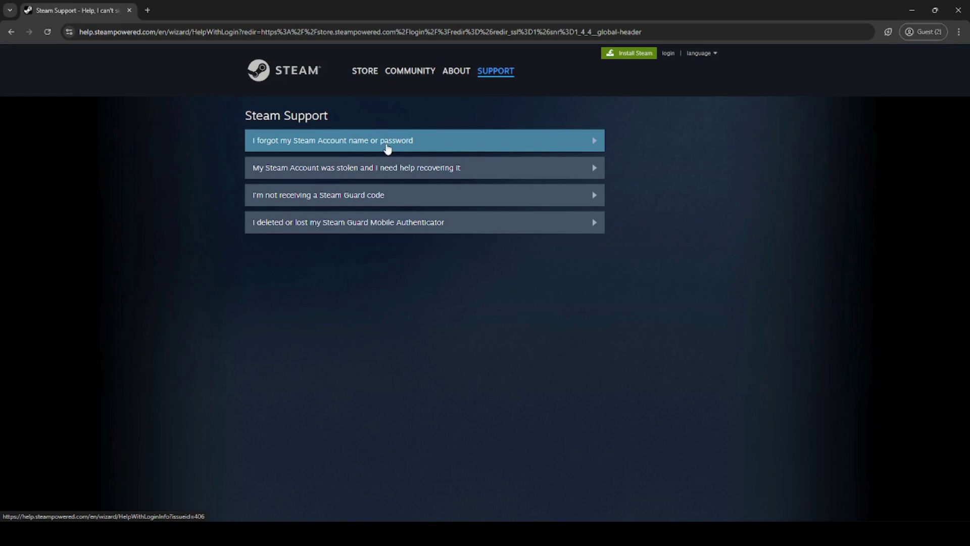
left_click(388, 146)
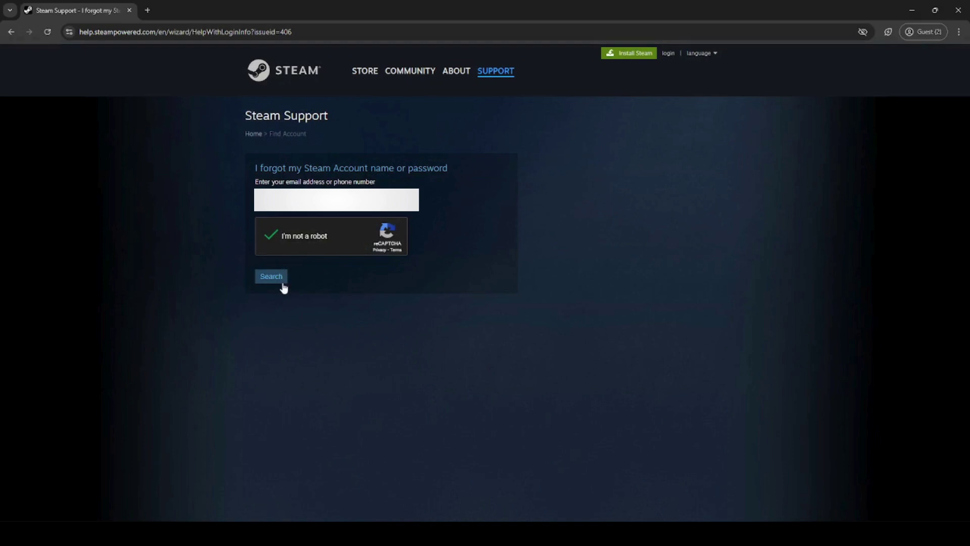
left_click(274, 282)
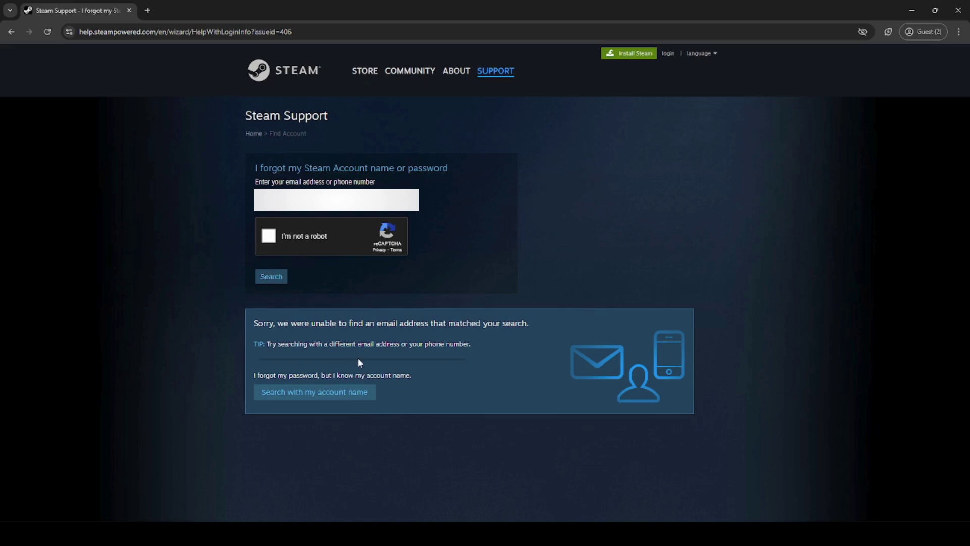
left_click(311, 393)
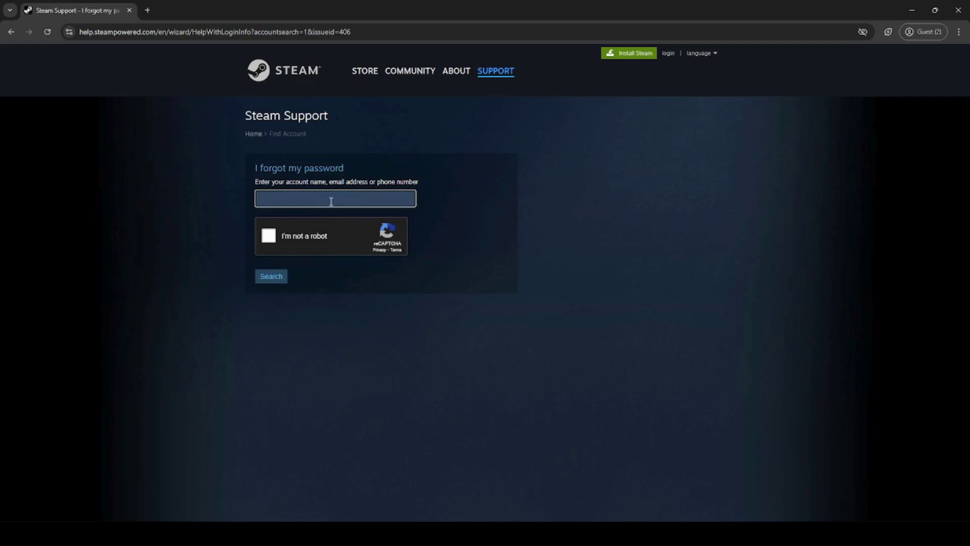
Enter the account name, solve the motorcycle reCAPTCHA, and run the search.
left_click(348, 226)
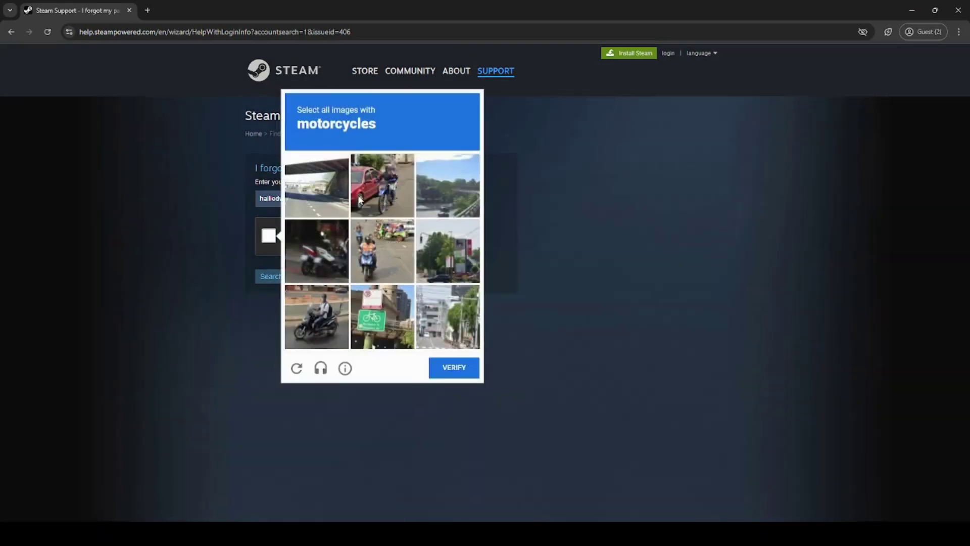
left_click(384, 189)
left_click(388, 244)
left_click(326, 309)
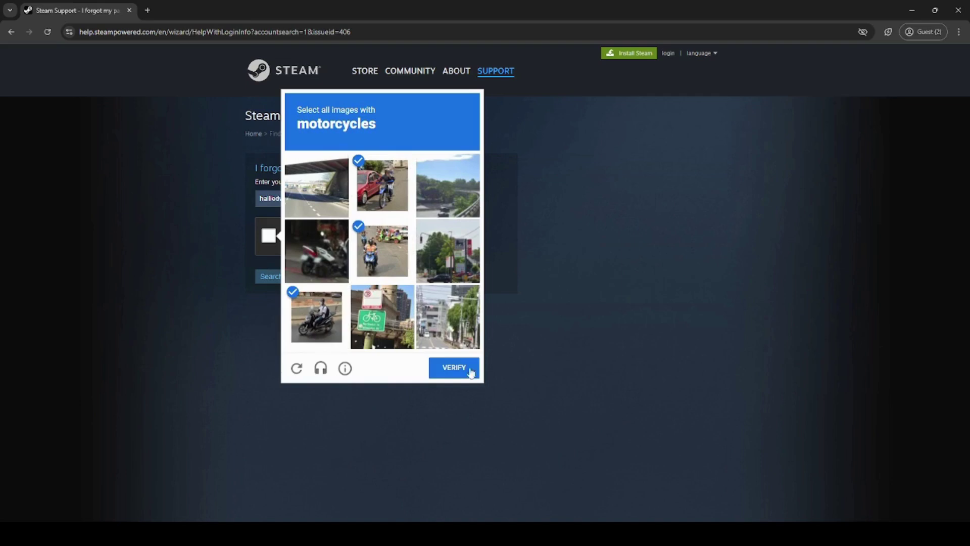
left_click(456, 369)
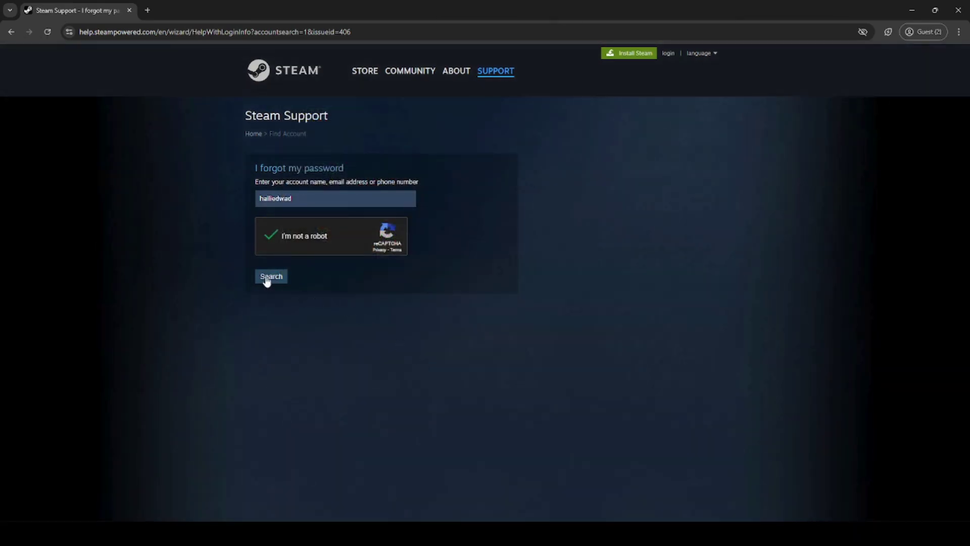
left_click(269, 278)
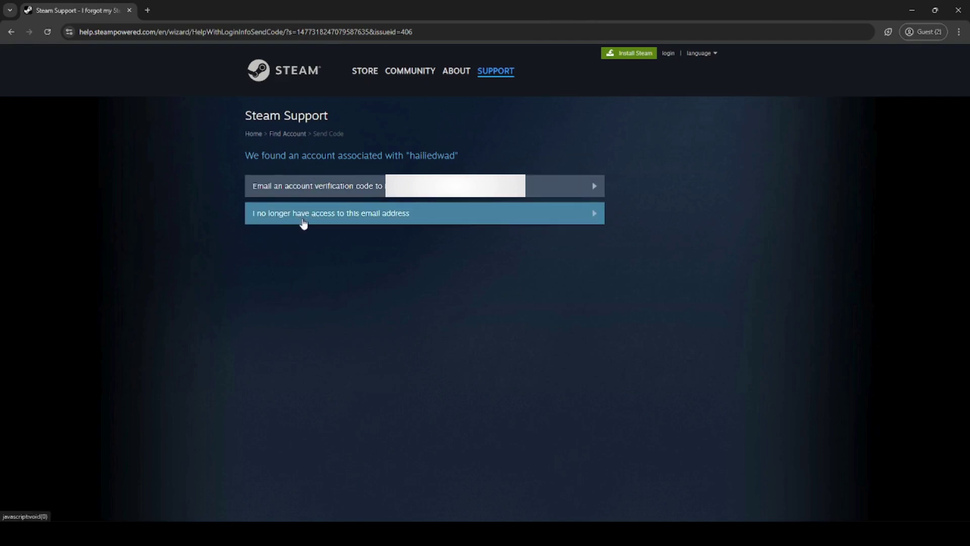
Report lost email access and paste the recovery message, checking its [email] and [username] placeholders.
left_click(303, 223)
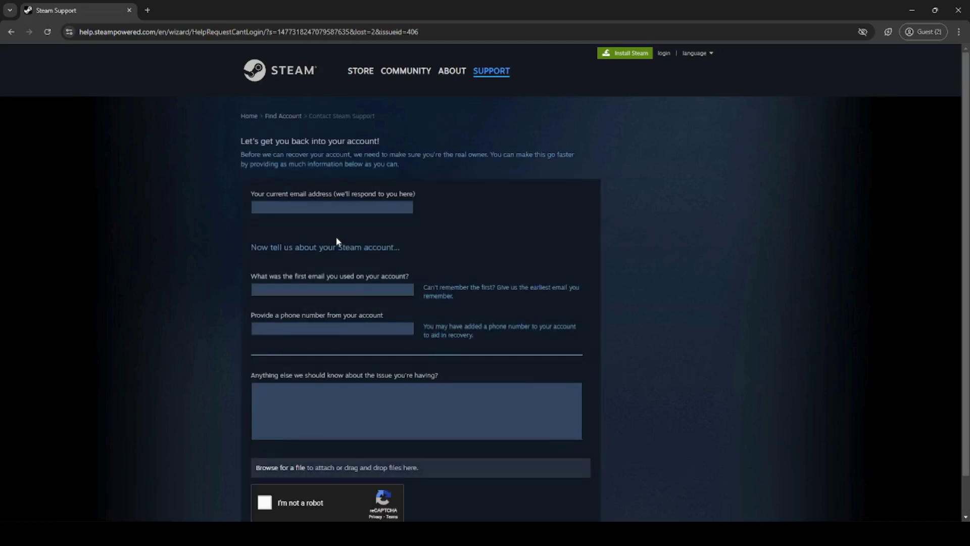
scroll(324, 226, "down", 1)
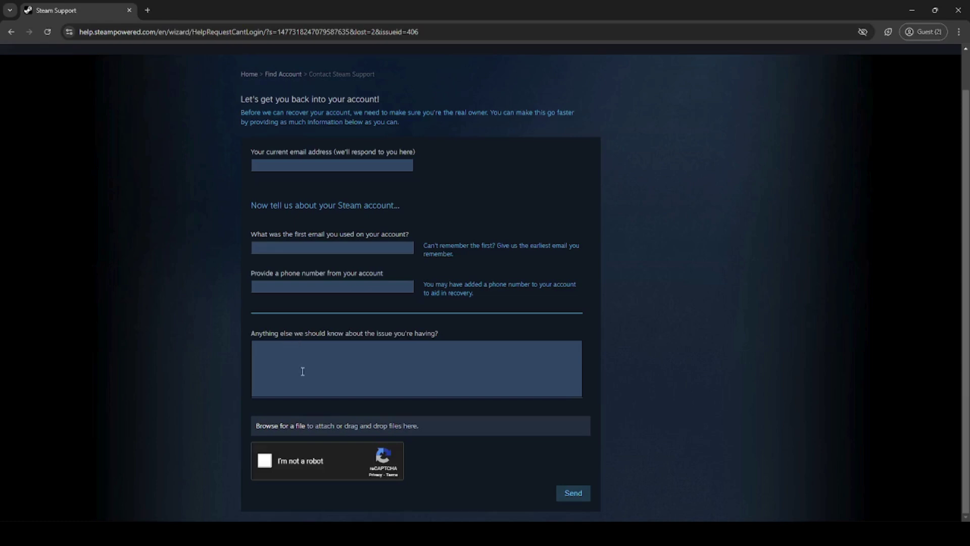
left_click(364, 355)
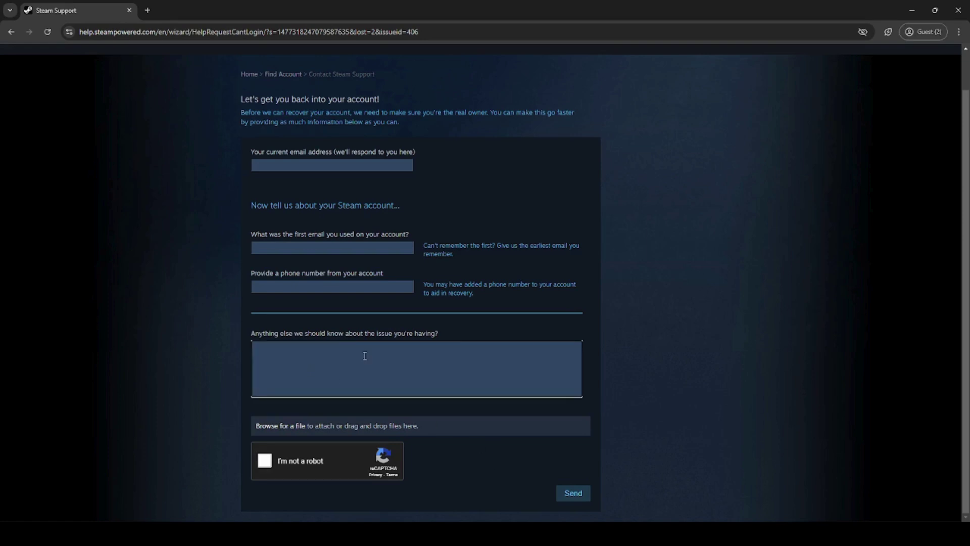
type("Hello. My Steam account was hacked and the hacker changed my email address. The original email was [email] and my username is [username]. Can you please change my account back to my email address? Thanks.")
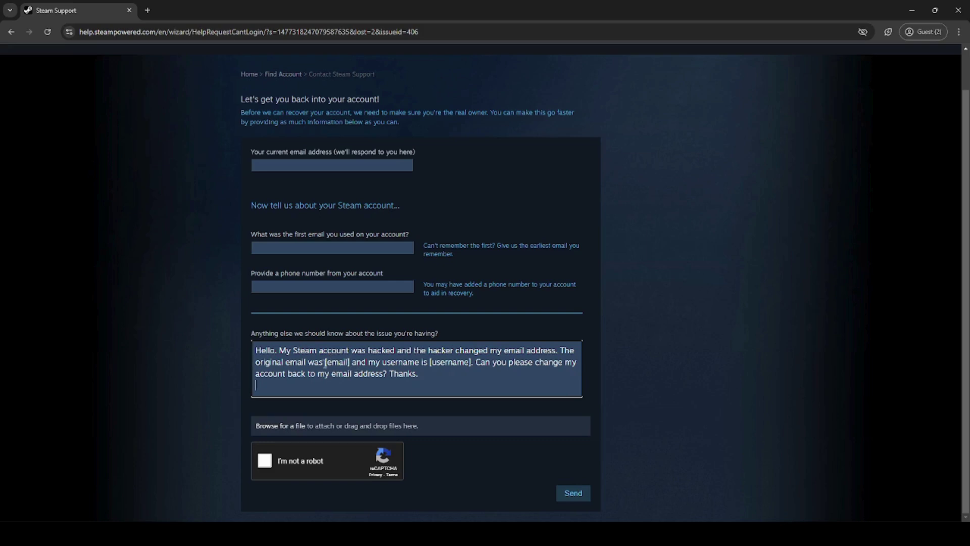
left_click_drag(324, 361, 351, 362)
left_click_drag(429, 361, 473, 362)
left_click(473, 362)
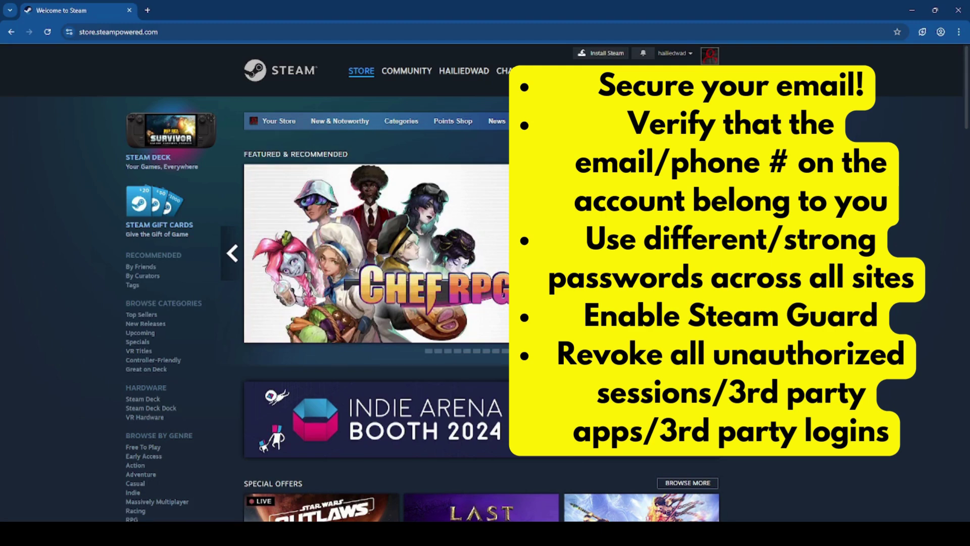
Go to the pasted accountguardians.setmore.com address to load the AccountGuardians booking page.
key("ctrl+l")
type("accountguardians.setmore.com")
key("Return")
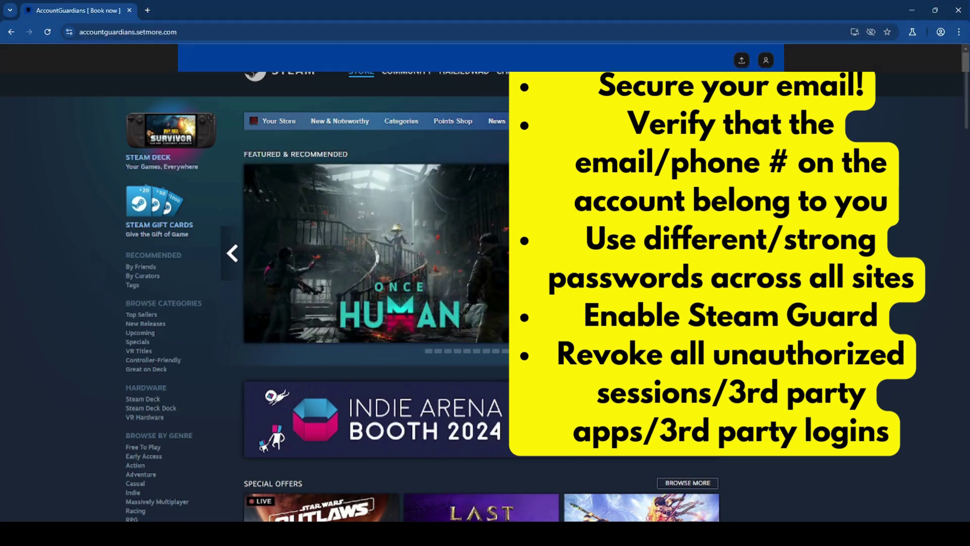